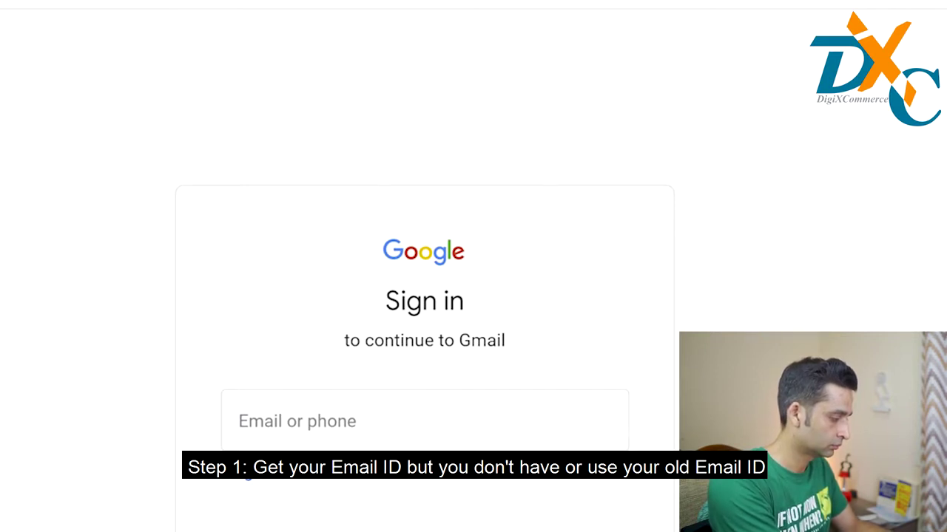
Step: Correct the first name to finish Google sign-up, then dismiss the Google Meet promo in the inbox
type("NOum")
key("BackSpace")
key("BackSpace")
type("u")
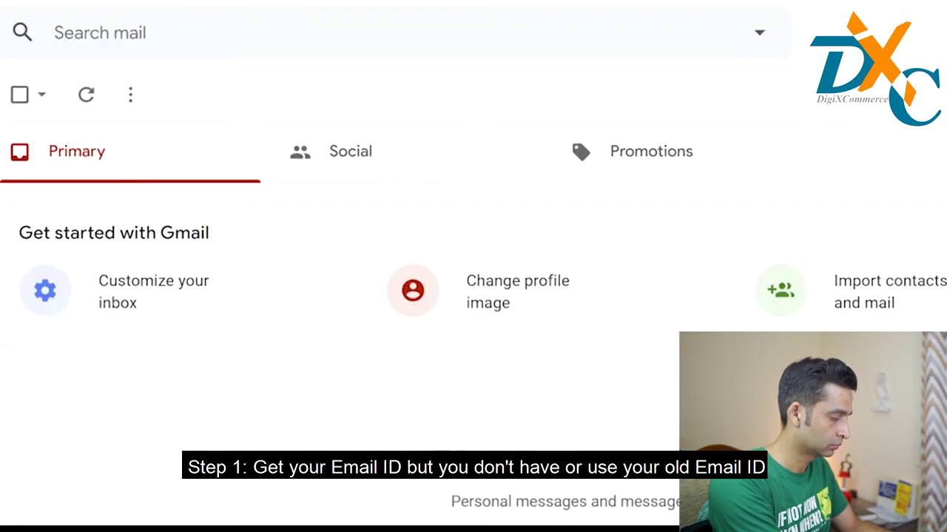
key("Escape")
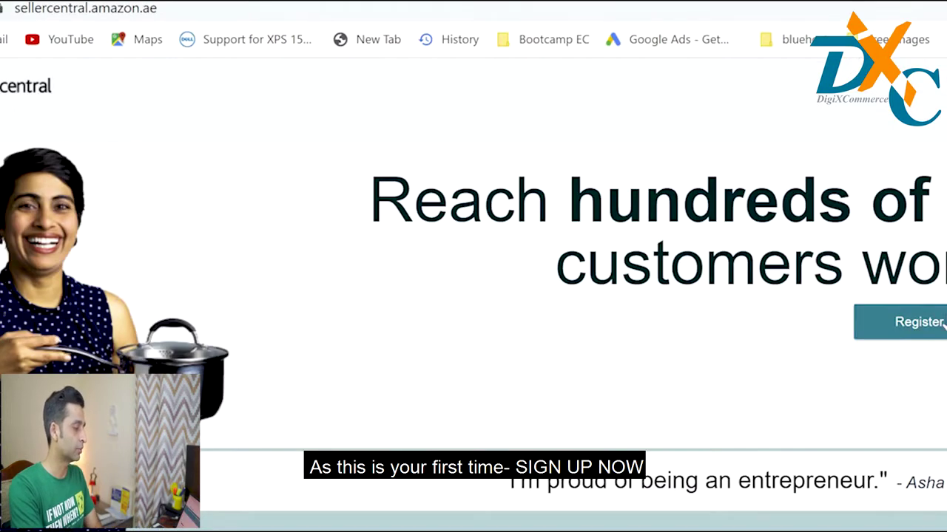
Step: Start new seller registration and choose to create a new Amazon account
left_click(784, 324)
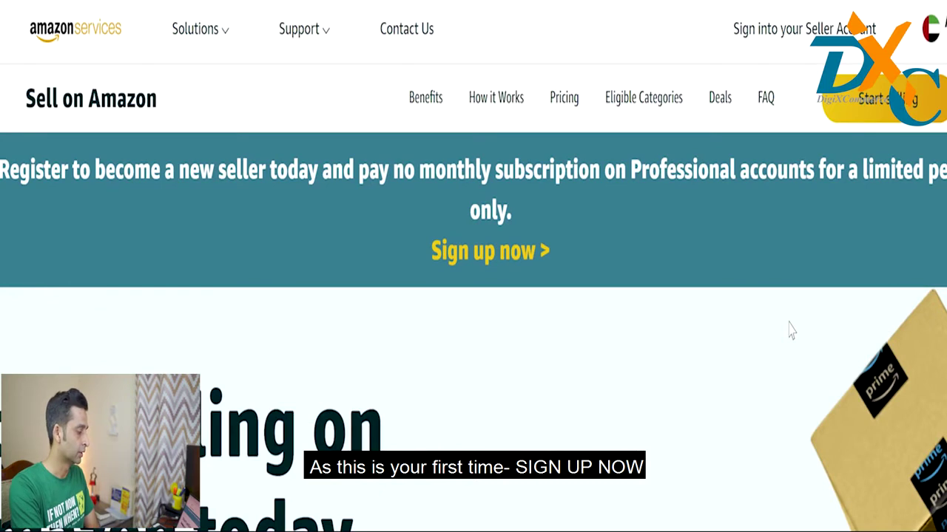
left_click(485, 271)
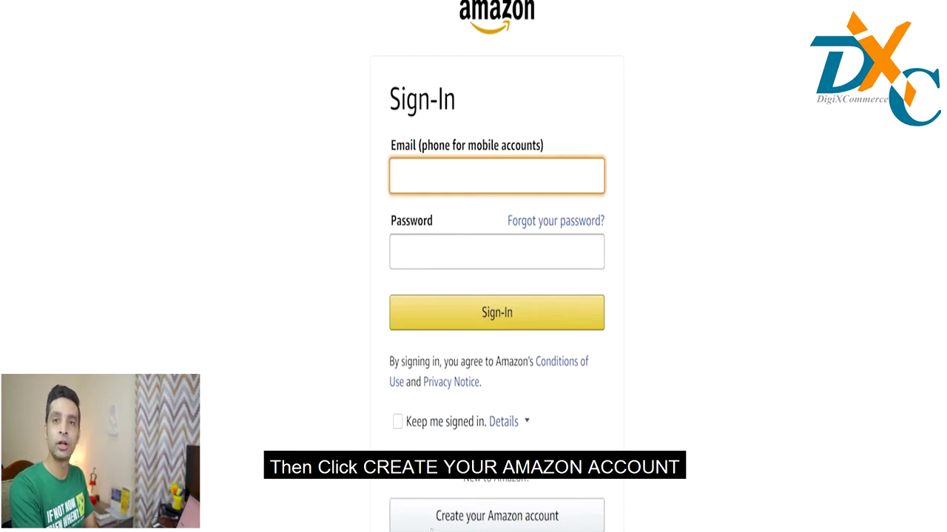
left_click(502, 524)
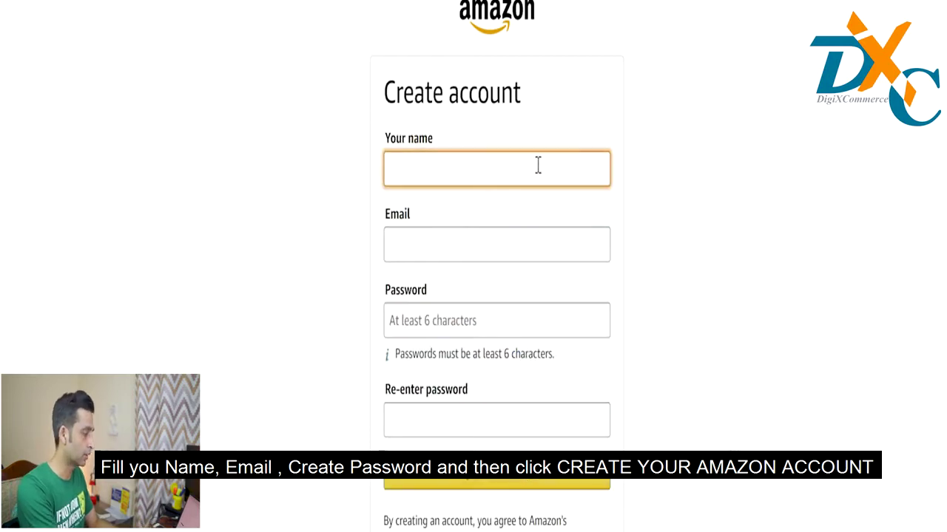
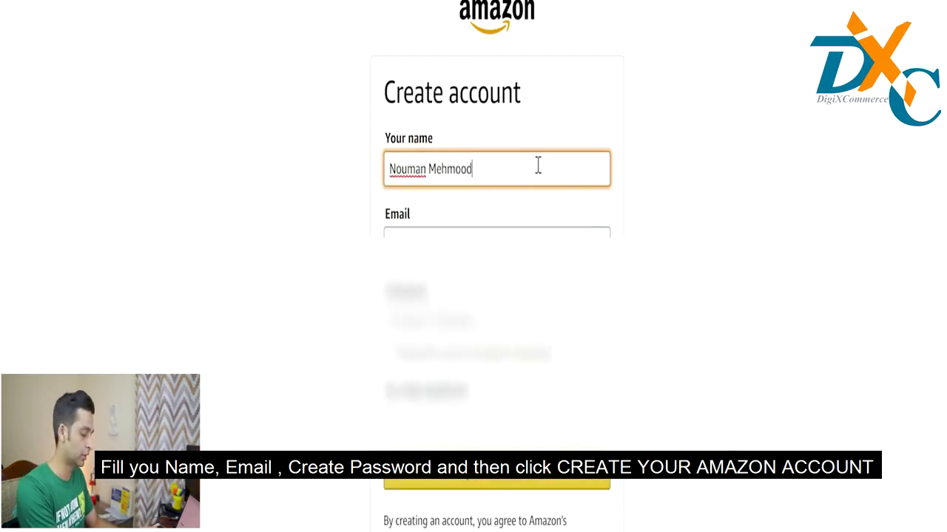
Step: Fill in the seller's name, e-mail and password twice, and submit the account form
key("Tab")
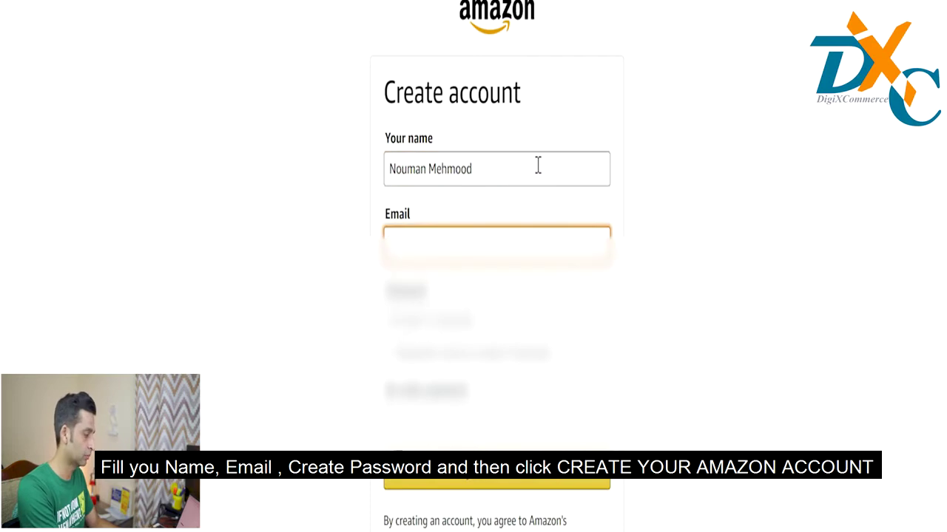
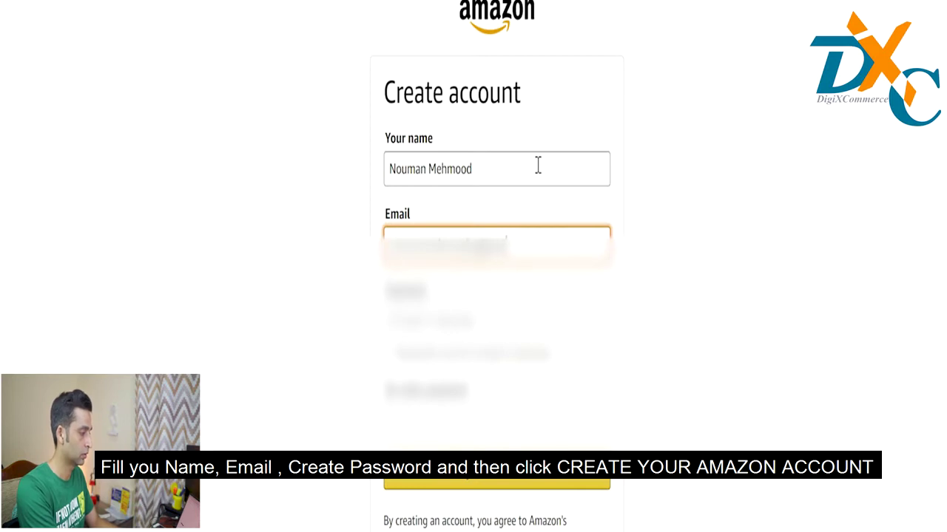
key("Tab")
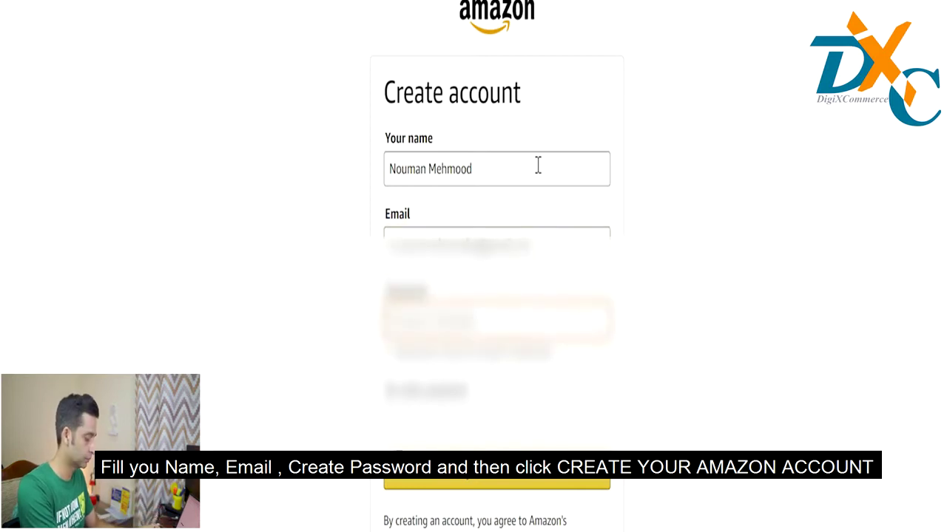
type("••••")
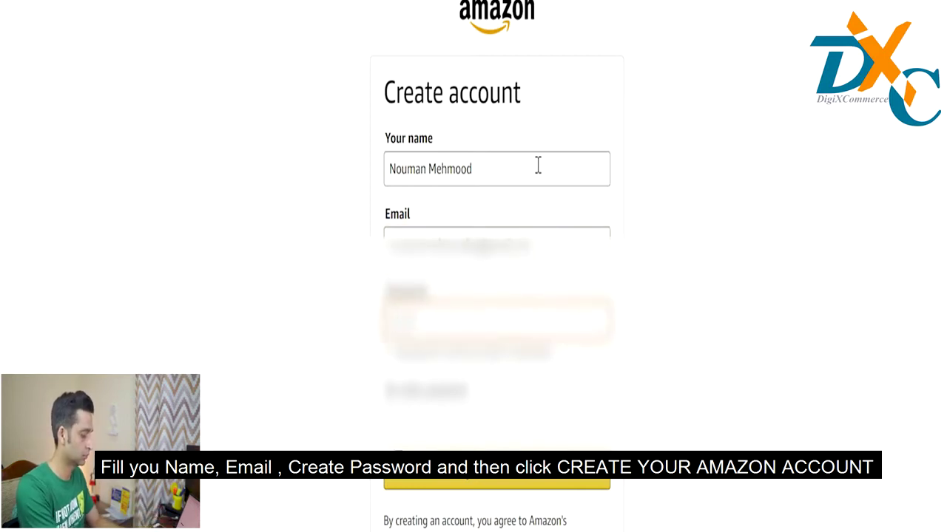
type("••")
key("Tab")
type("•••")
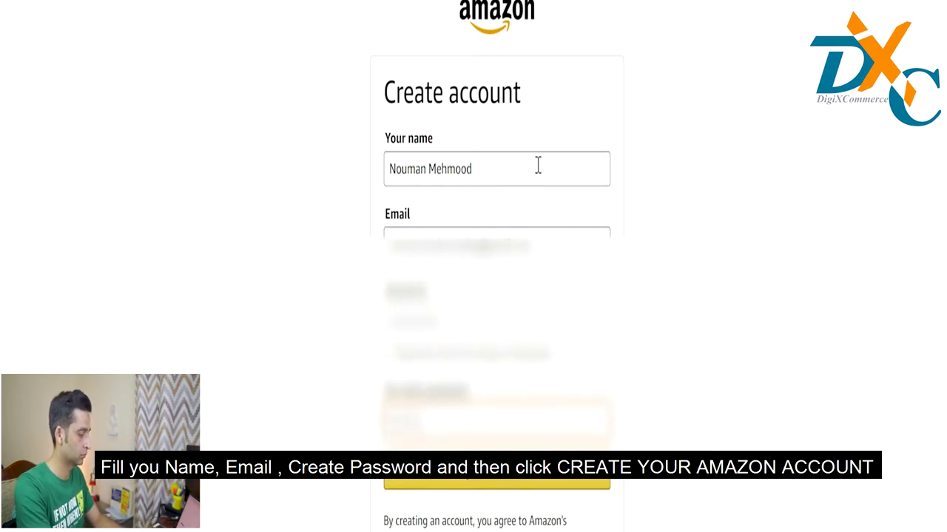
type("•••")
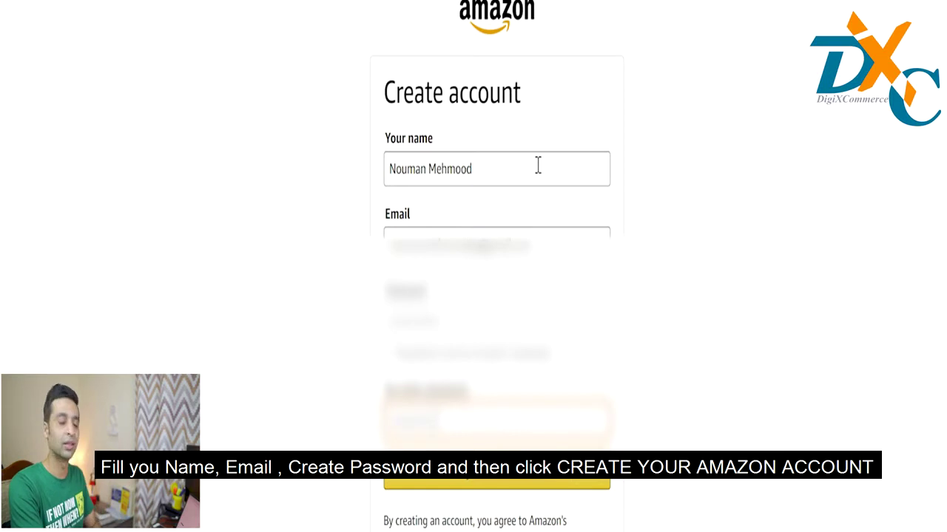
key("Return")
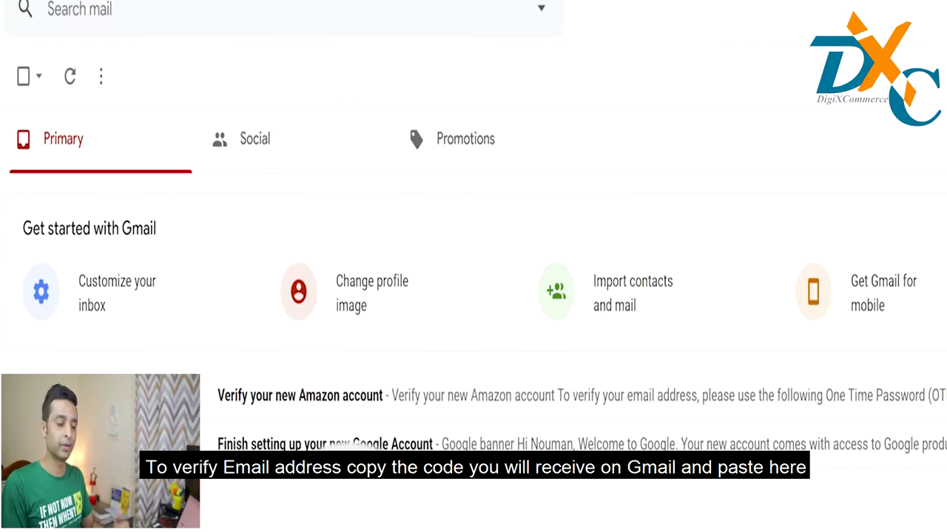
Step: Copy the one-time code from Amazon's verification email and submit it on Amazon
left_click(488, 399)
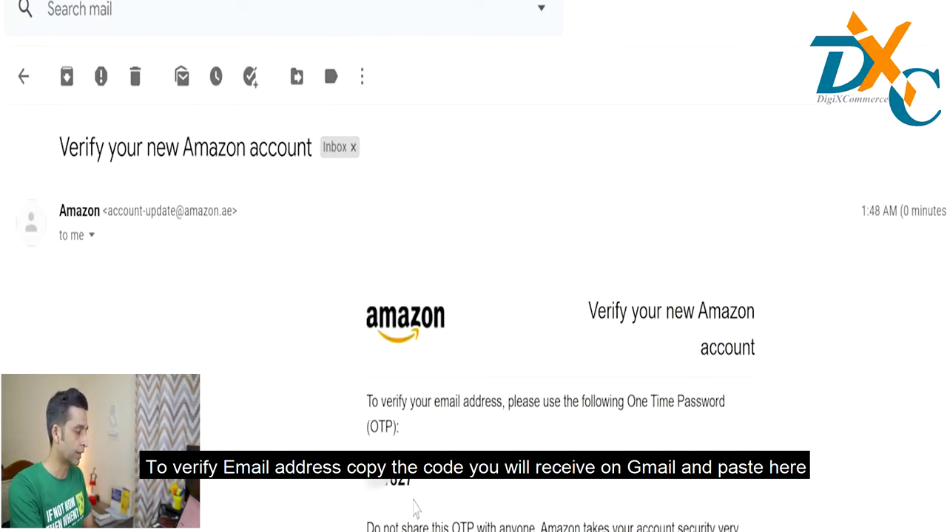
double_click(386, 484)
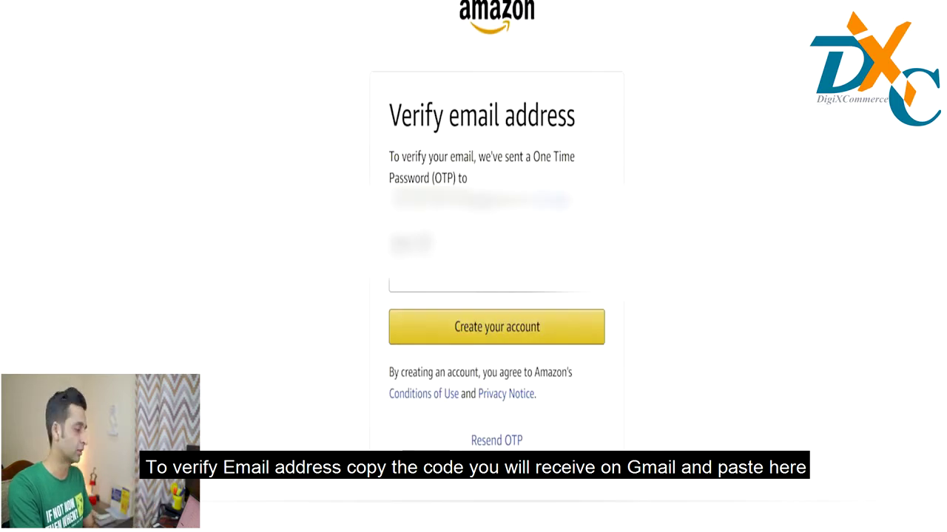
left_click(539, 283)
key("ctrl+v")
key("Tab")
key("Return")
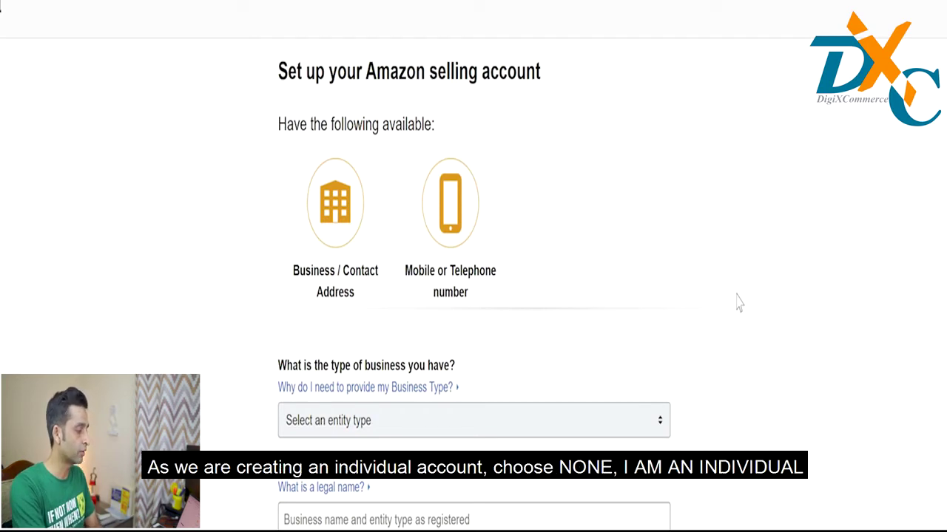
Step: Set business type to 'None, I am an individual' and enter the seller's legal name
left_click(639, 429)
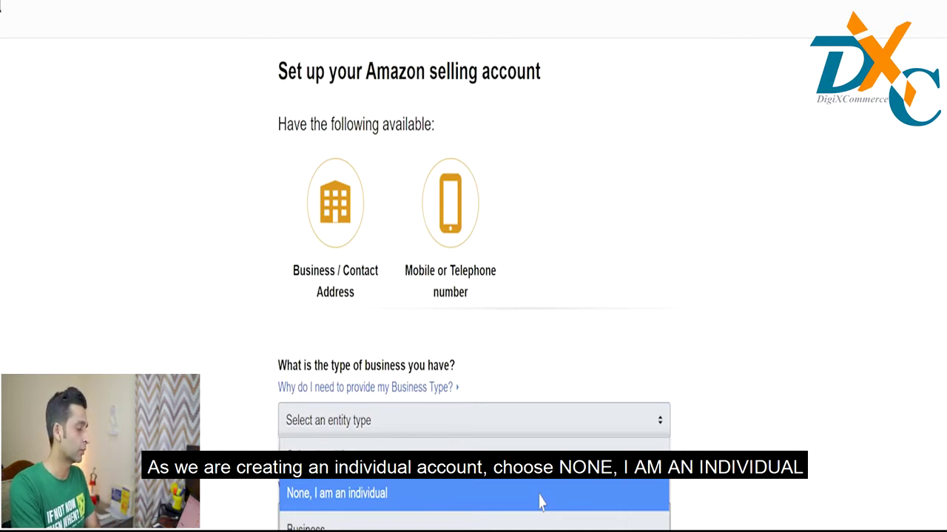
left_click(540, 497)
left_click(562, 516)
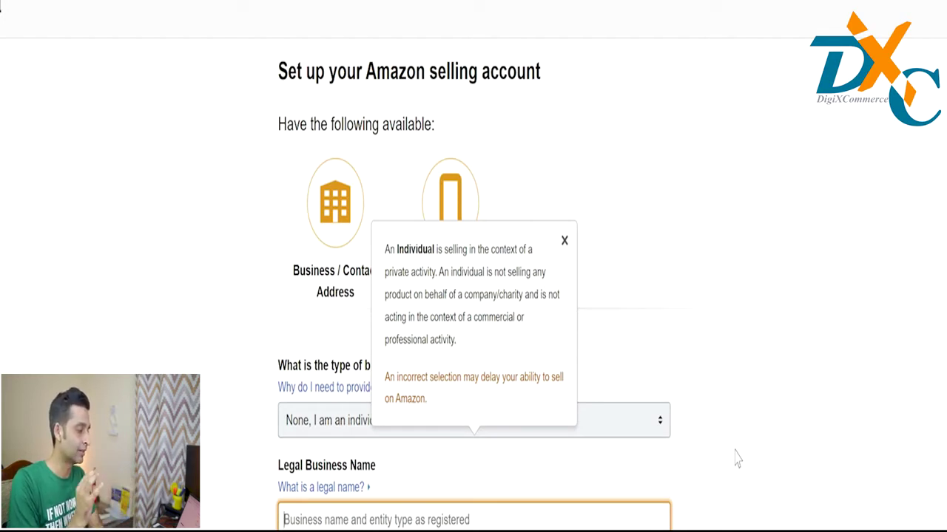
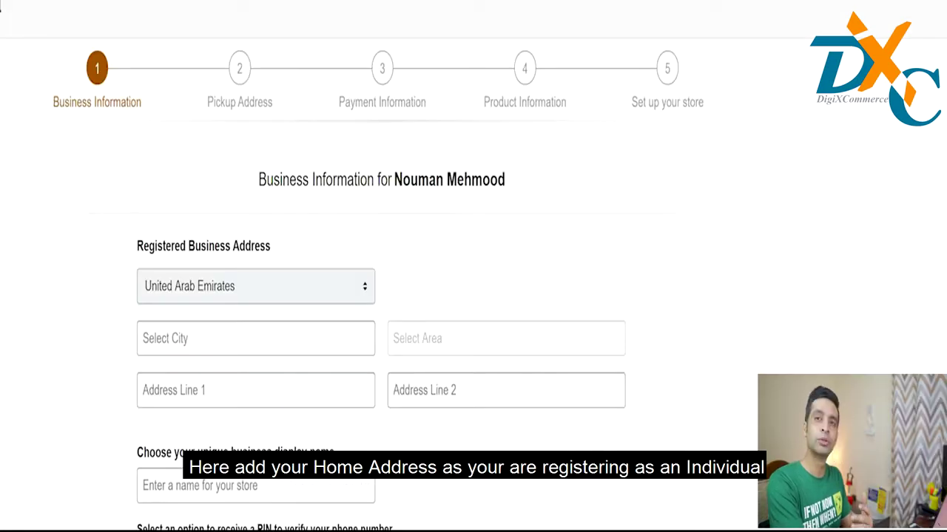
Step: Choose the city and area of the UAE business address from the dropdowns
left_click(321, 338)
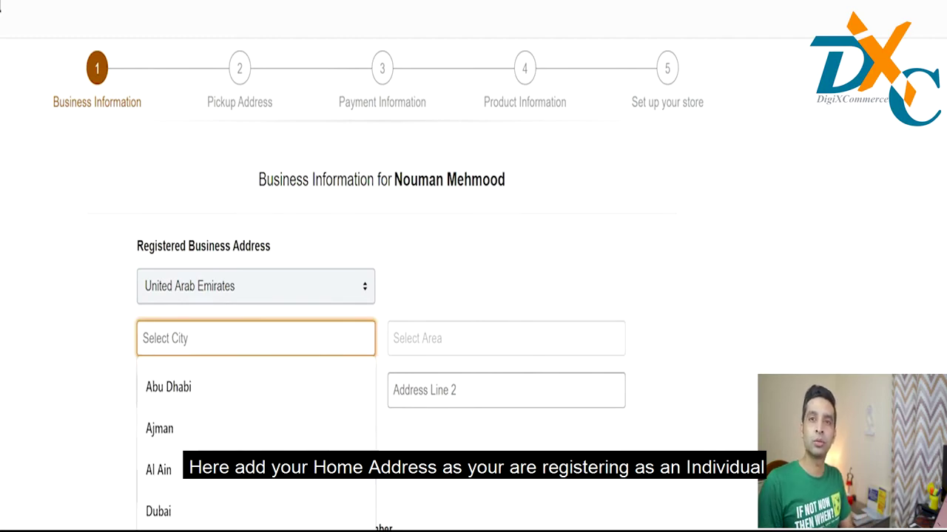
left_click(159, 428)
left_click(506, 338)
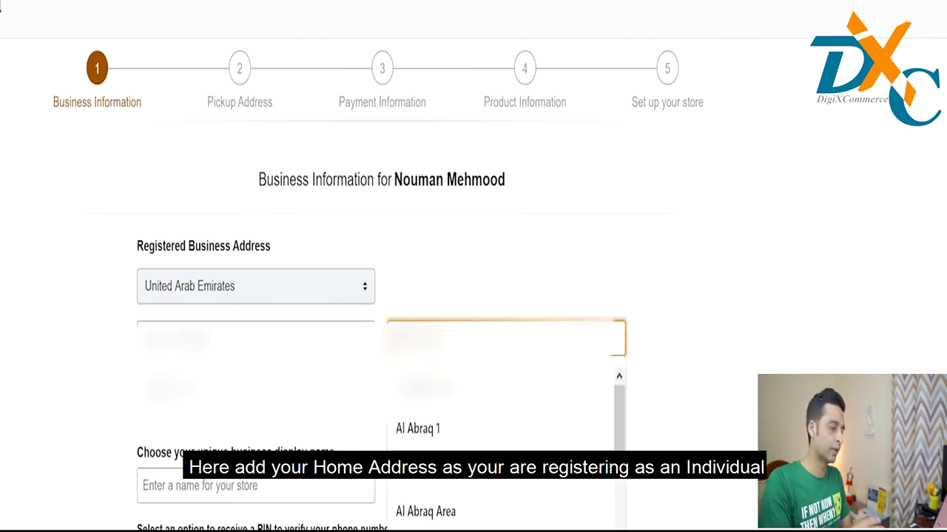
scroll(505, 436, "down", 10)
type("mo")
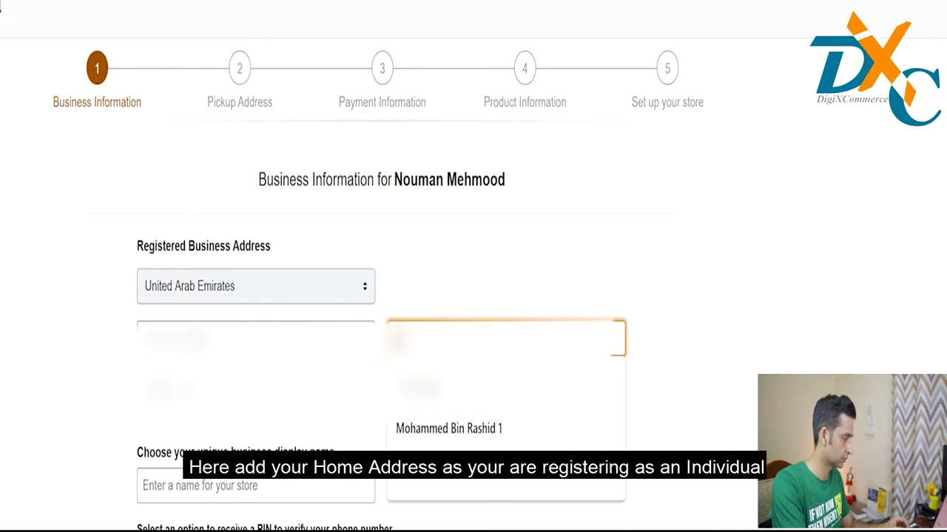
key("BackSpace")
type("s")
left_click(420, 387)
key("BackSpace")
key("BackSpace")
key("BackSpace")
Step: Enter the street address in Address Line 1 and set the store display name to 'DCommerce'
left_click(266, 392)
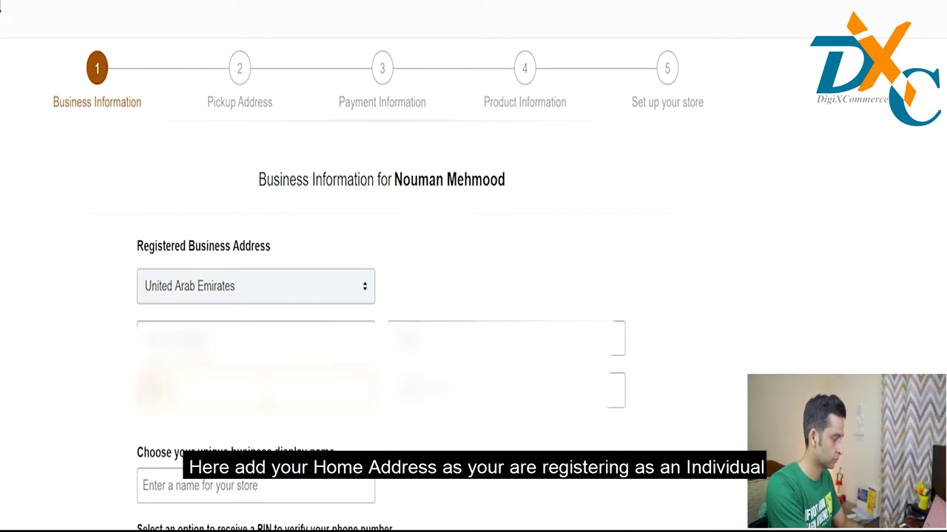
type("Mohammed Bin Rashid")
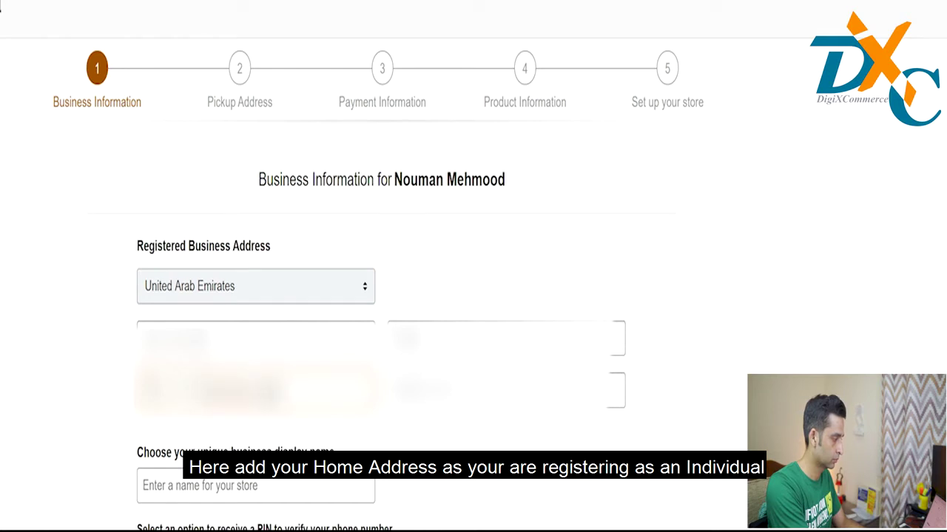
type(" City")
left_click(360, 496)
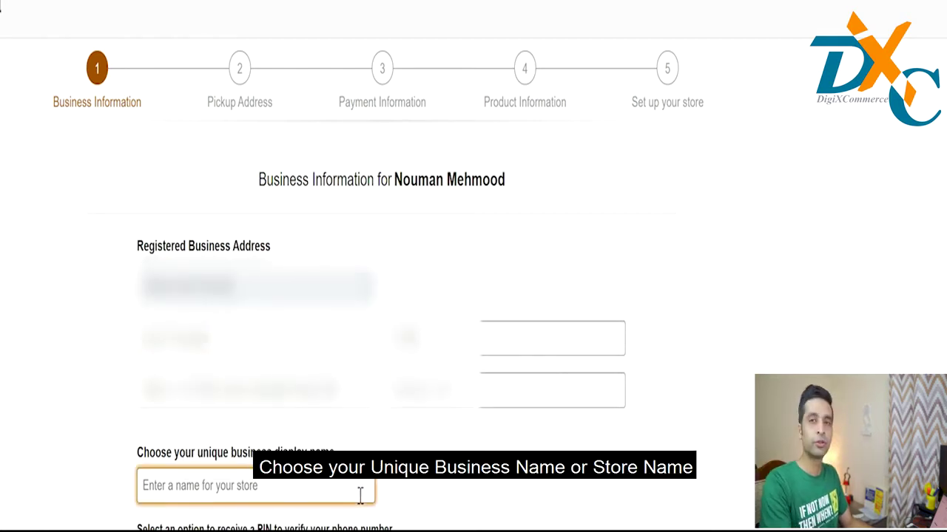
type("DCommerce")
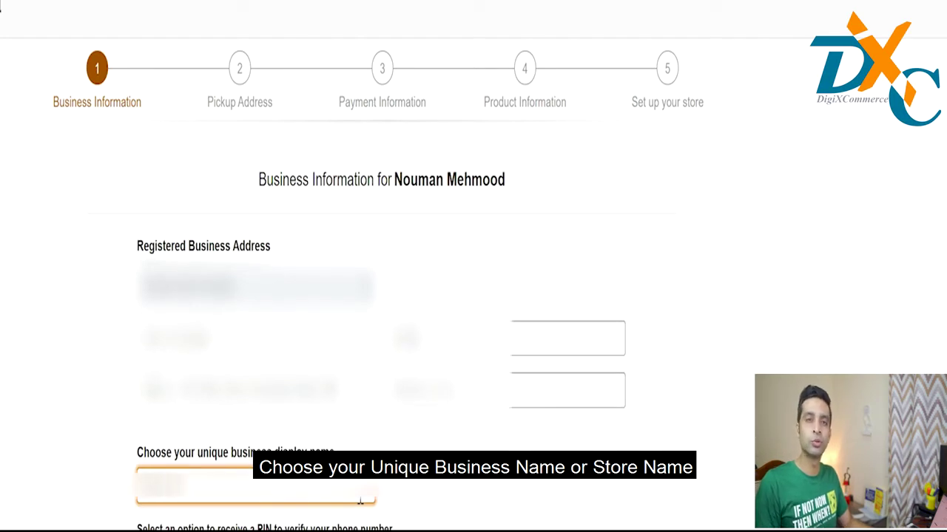
scroll(530, 326, "down", 2)
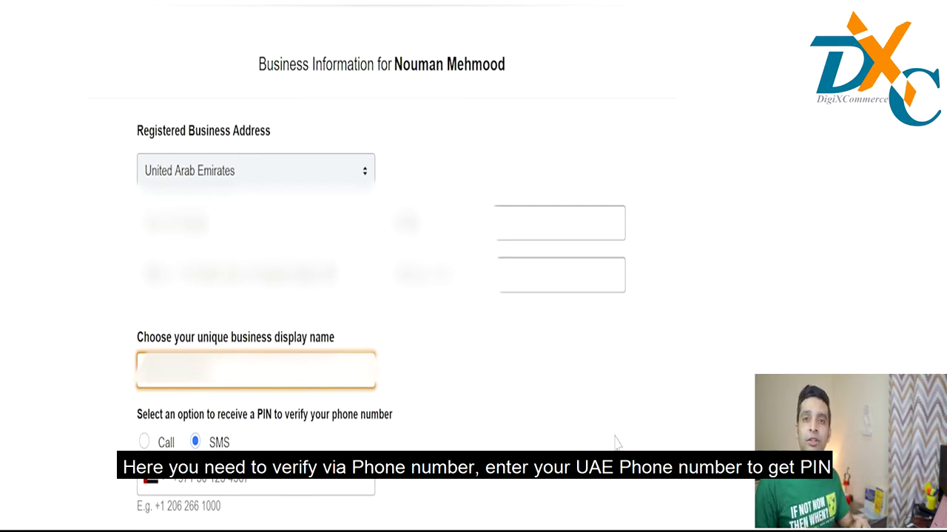
Step: Enter the phone number and verify it with the SMS one-time PIN
left_click(330, 486)
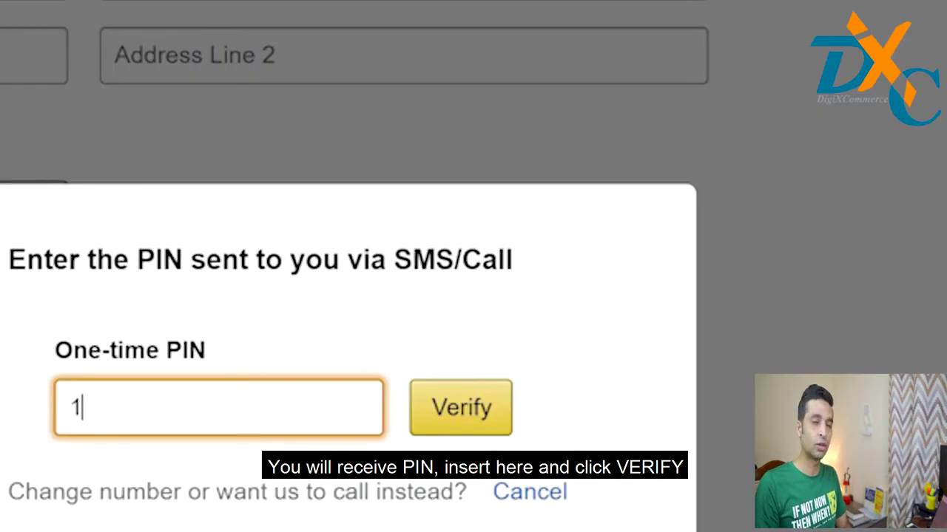
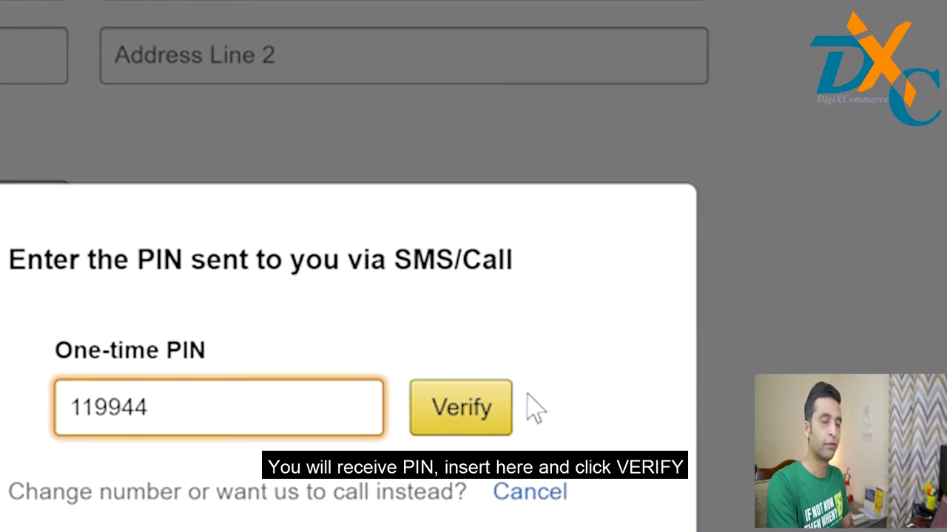
left_click(462, 408)
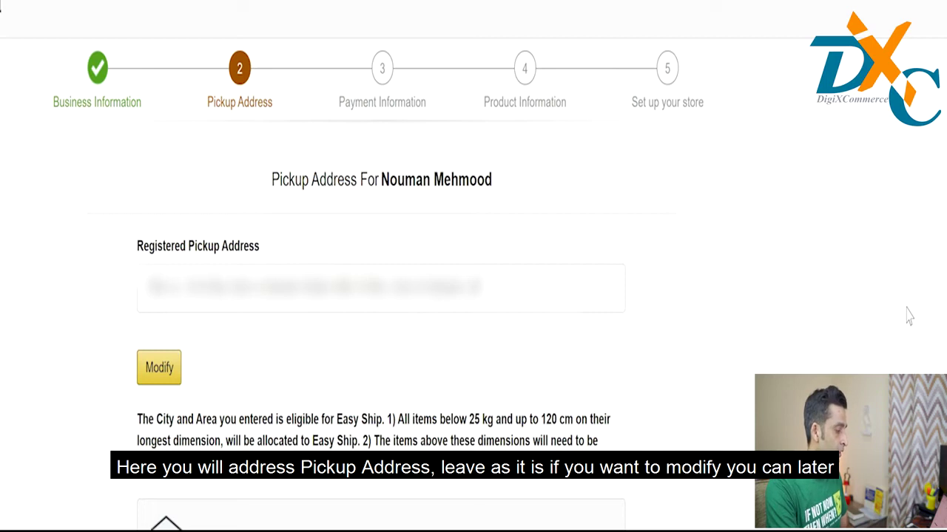
Step: Scroll through the Pickup Address step to review the address
scroll(897, 326, "down", 5)
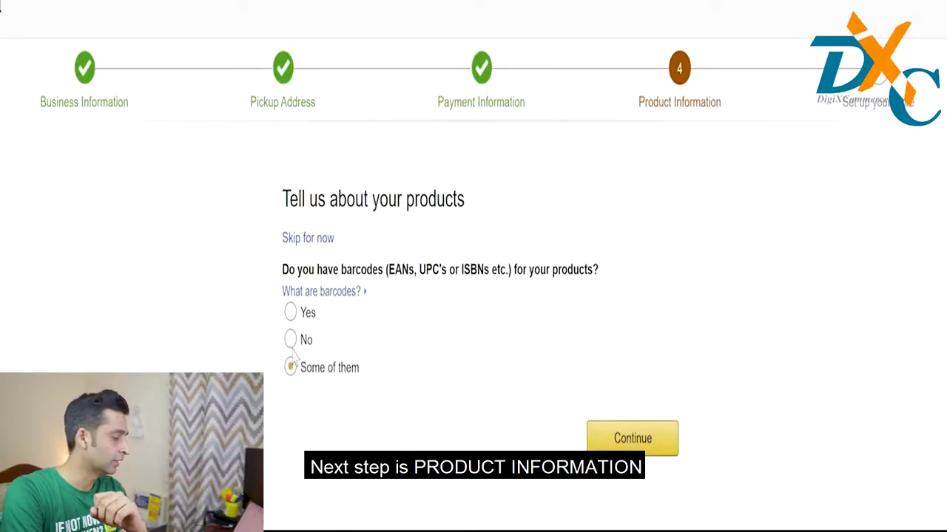
Step: Answer No for barcodes, Yes for branding, and choose to list products one by one
left_click(290, 340)
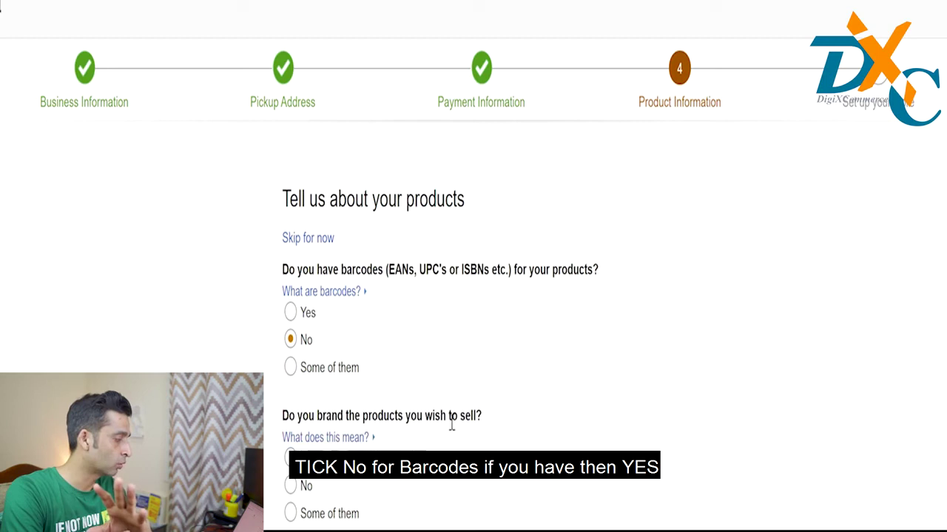
left_click(290, 513)
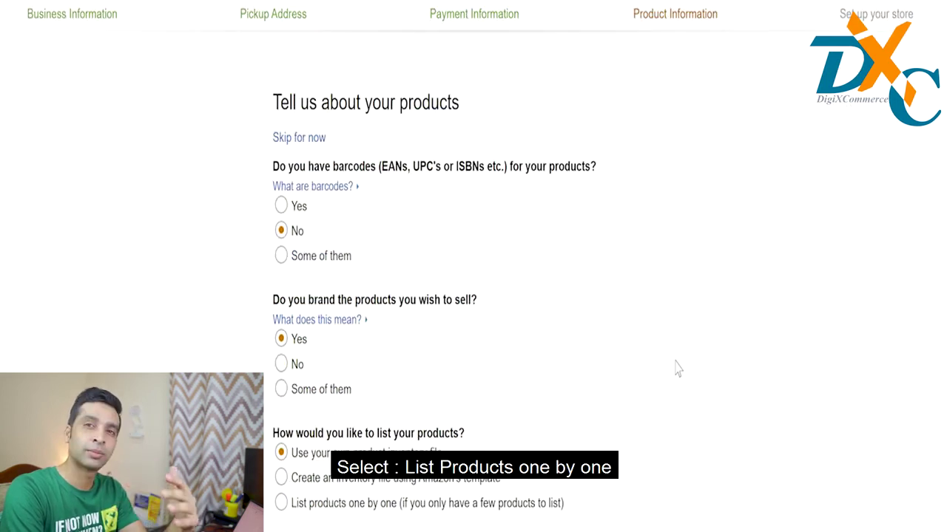
left_click(281, 503)
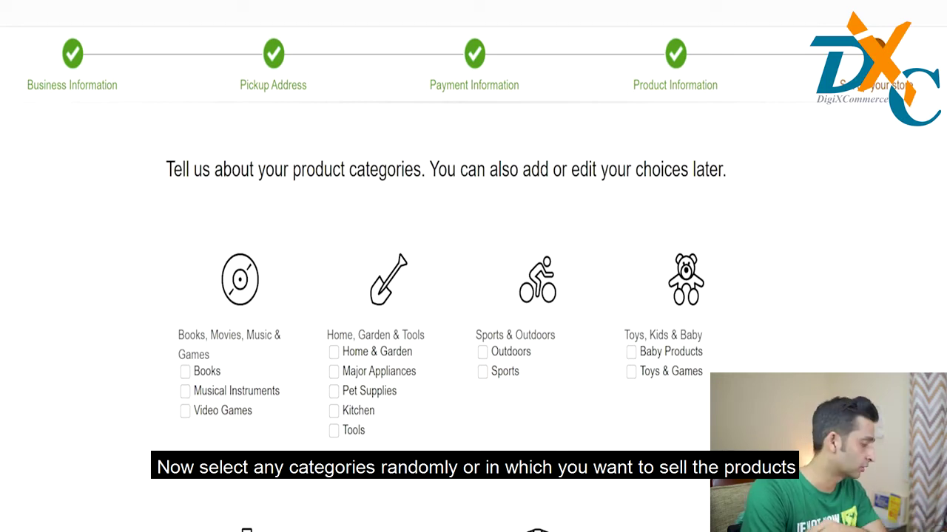
Step: Tick Video Games, Pet Supplies, Kitchen, Outdoors, Camera & Photo, Personal computers and Luggage categories
left_click(185, 411)
left_click(334, 392)
left_click(333, 411)
left_click(482, 352)
scroll(473, 360, "down", 3)
left_click(334, 312)
left_click(333, 409)
left_click(482, 330)
scroll(558, 398, "down", 2)
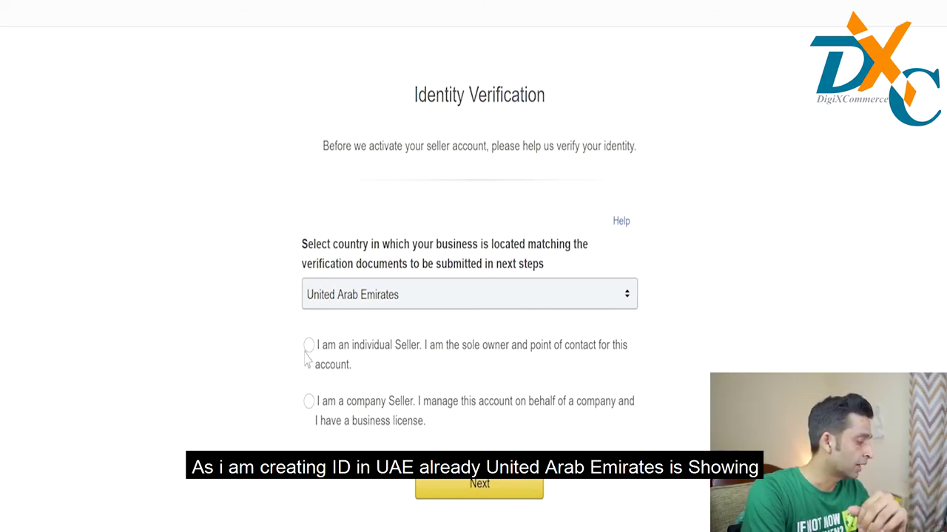
Step: Declare the account an individual seller and begin uploading the front side of the ID
left_click(412, 365)
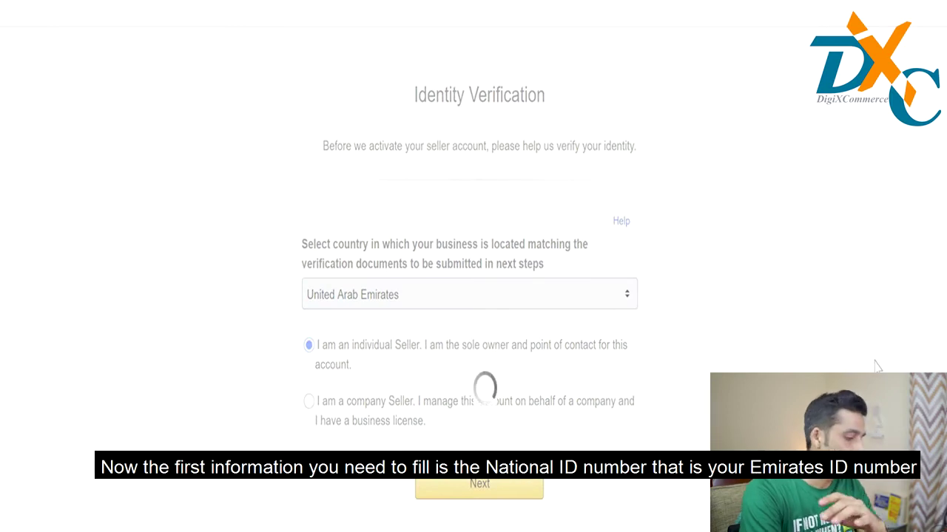
scroll(877, 366, "down", 1)
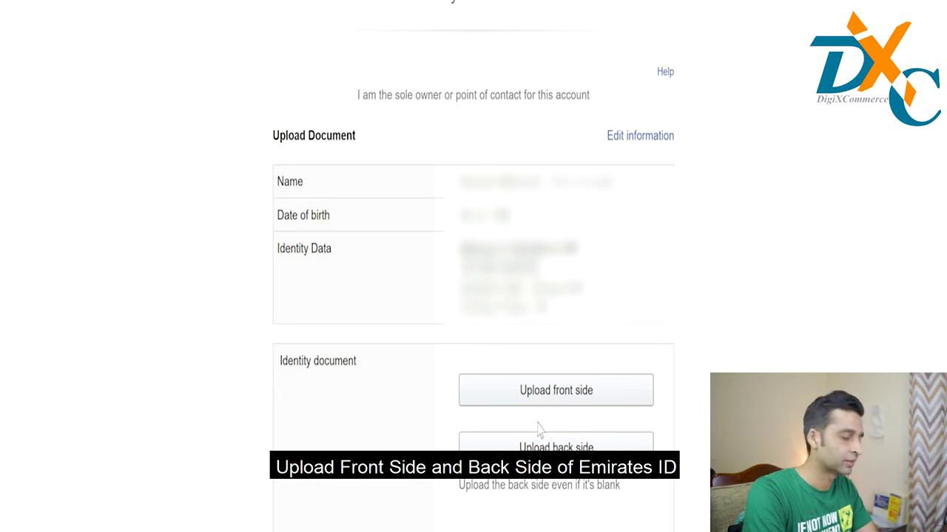
left_click(552, 396)
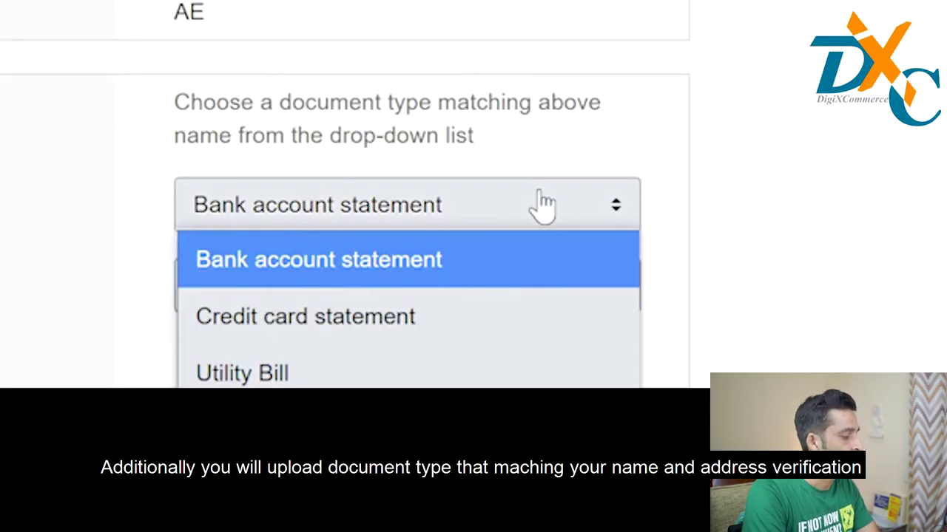